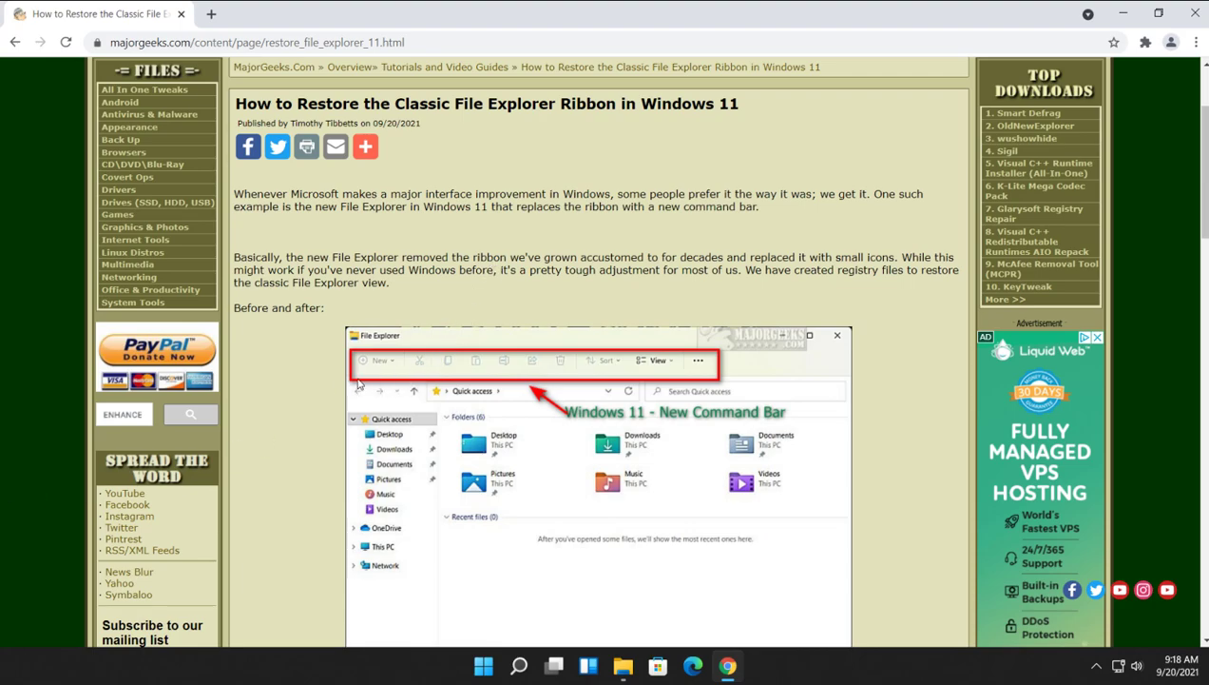
Scroll the MajorGeeks article past its before-and-after ribbon screenshots down to the download link.
{"action": "scroll", "coordinate": [357, 383], "scroll_direction": "down", "scroll_amount": 6}
{"action": "scroll", "coordinate": [400, 414], "scroll_direction": "up", "scroll_amount": 3}
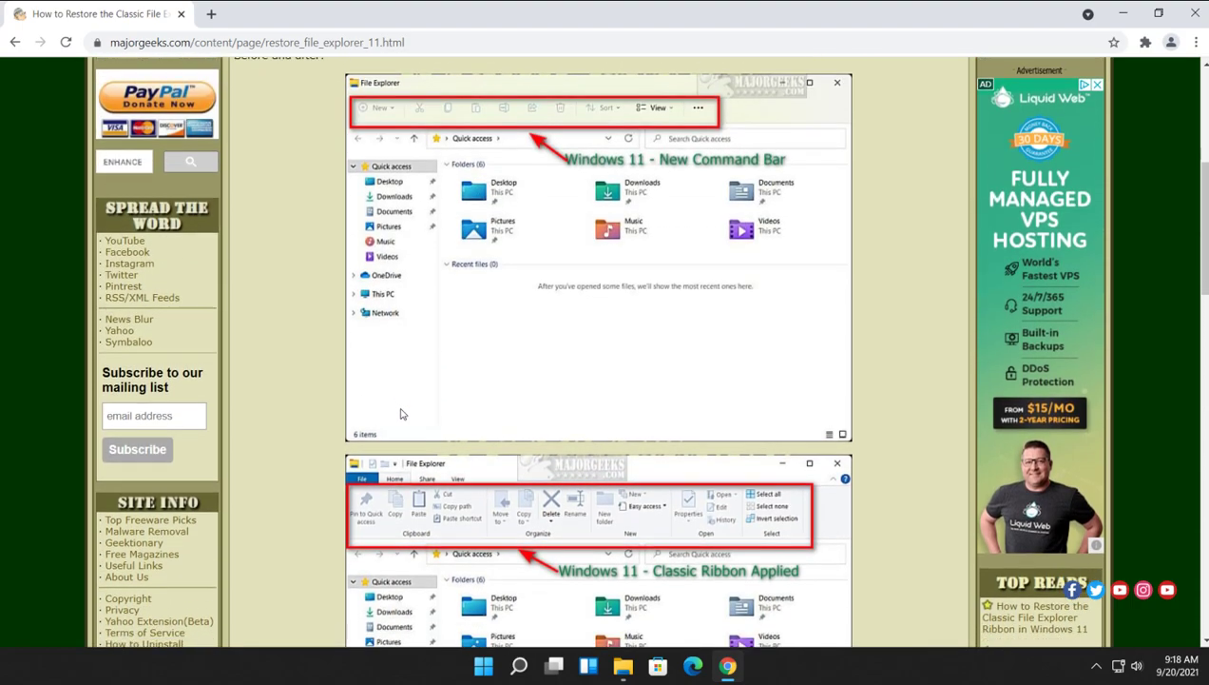
{"action": "scroll", "coordinate": [400, 414], "scroll_direction": "down", "scroll_amount": 2}
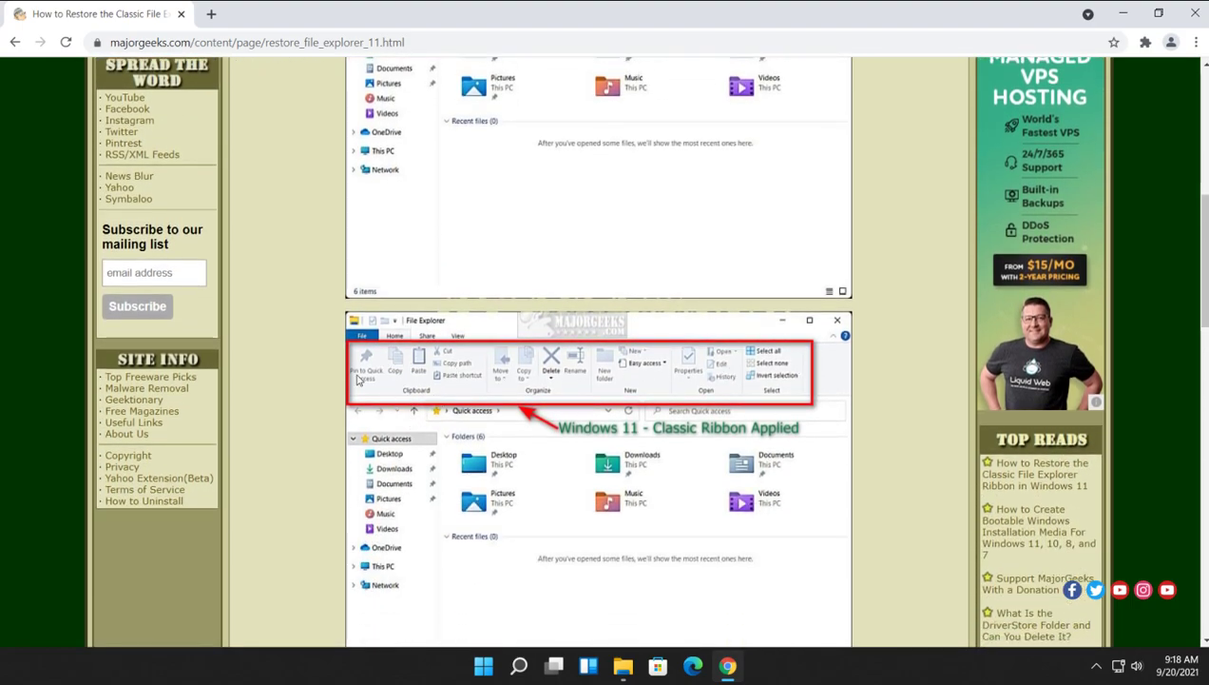
{"action": "scroll", "coordinate": [316, 317], "scroll_direction": "up", "scroll_amount": 4}
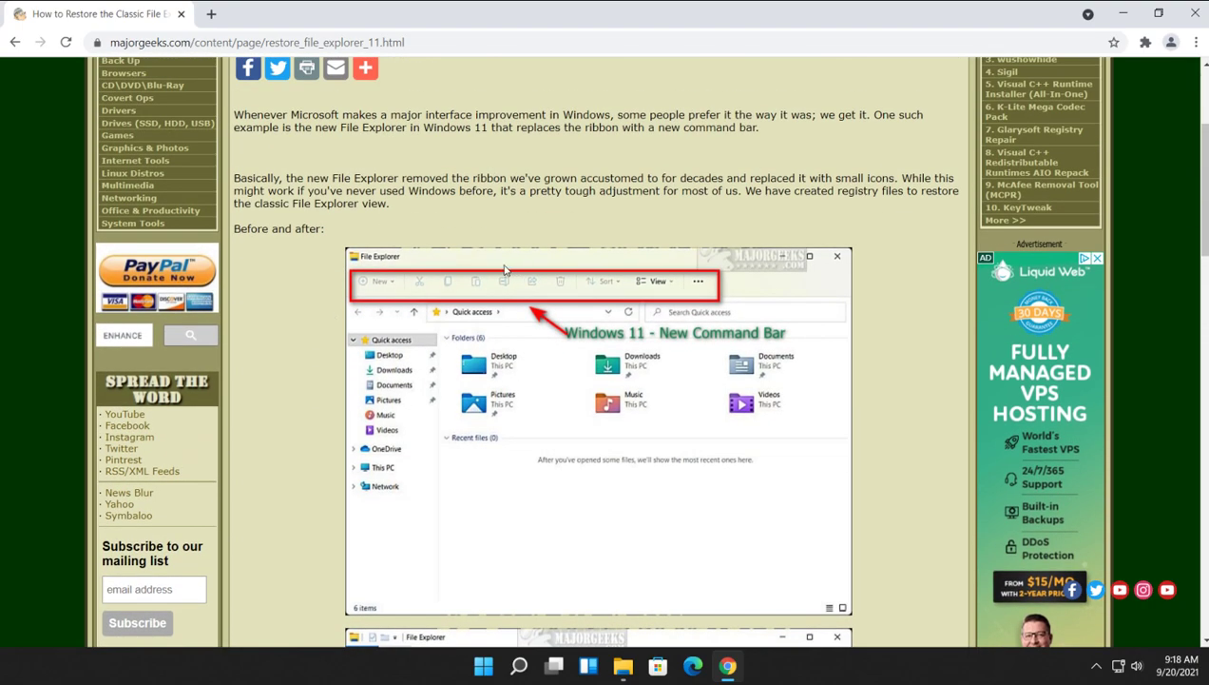
{"action": "scroll", "coordinate": [502, 258], "scroll_direction": "down", "scroll_amount": 3}
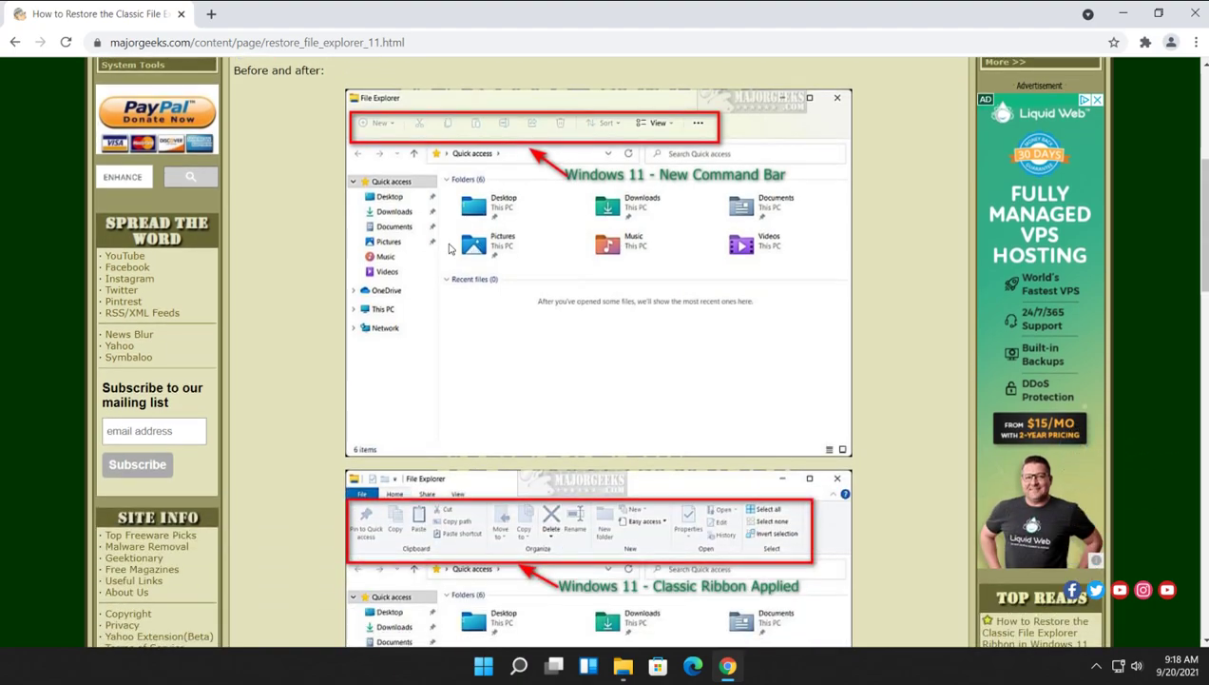
{"action": "scroll", "coordinate": [502, 258], "scroll_direction": "up", "scroll_amount": 3}
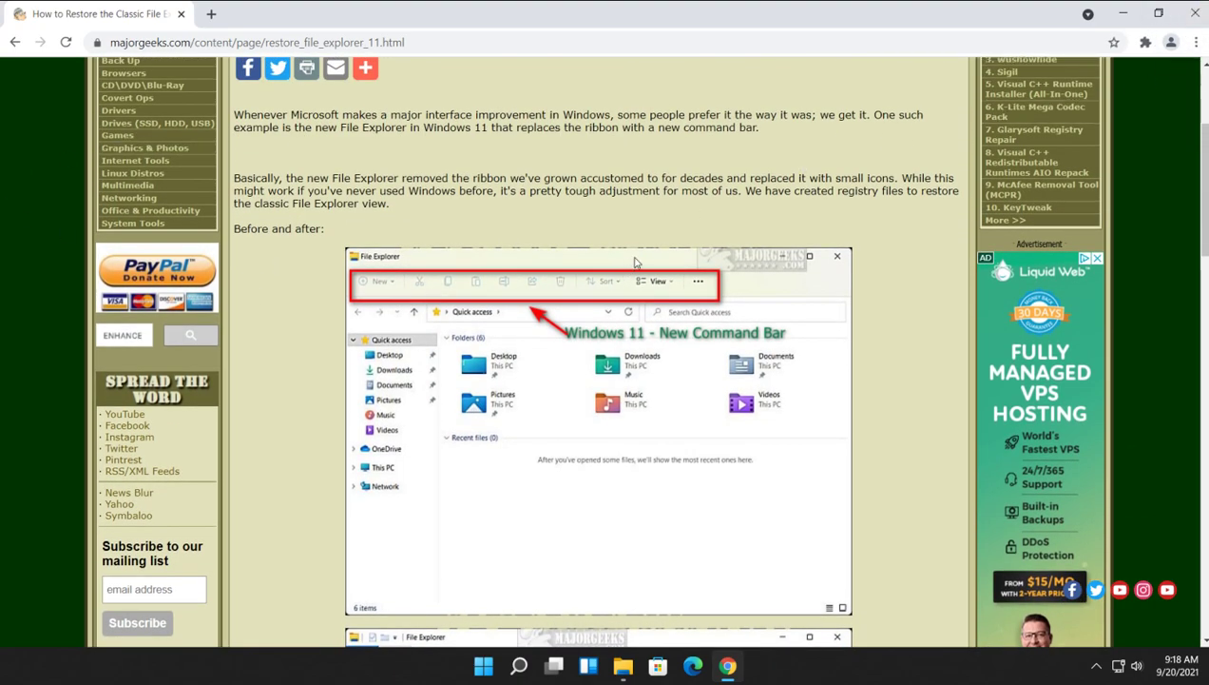
{"action": "scroll", "coordinate": [347, 174], "scroll_direction": "down", "scroll_amount": 8}
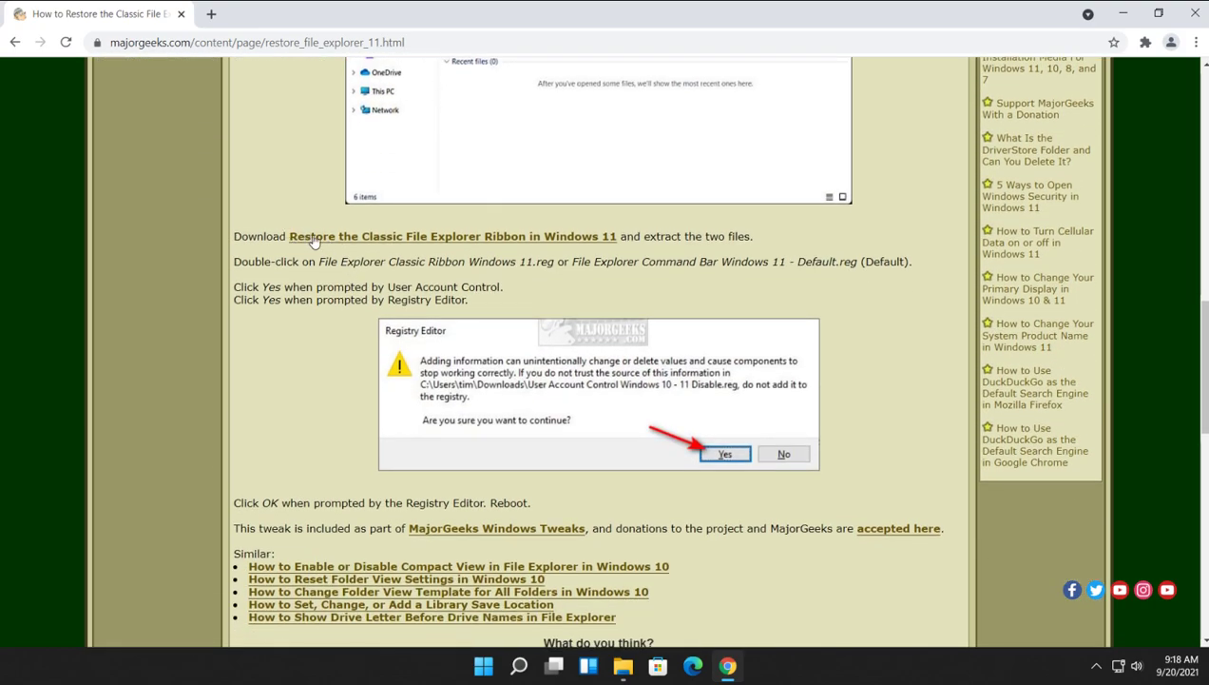
Download the 'Restore the Classic File Explorer Ribbon in Windows 11' zip and close its tab.
{"action": "left_click", "coordinate": [541, 240]}
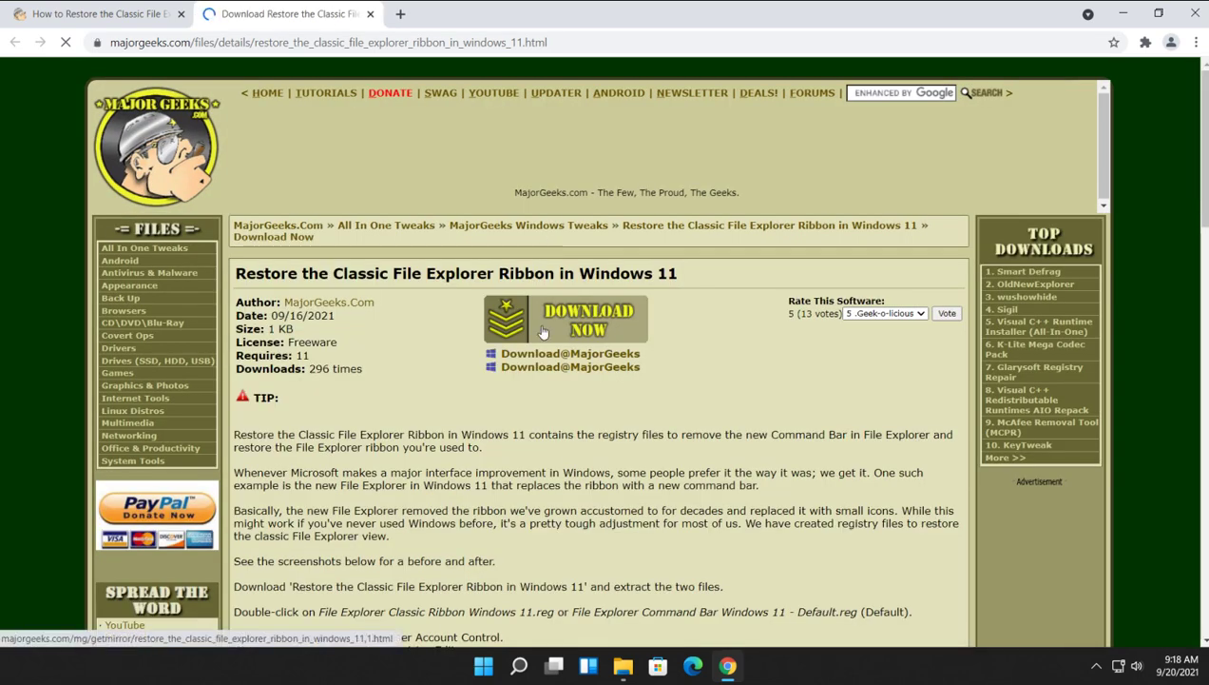
{"action": "left_click", "coordinate": [543, 331]}
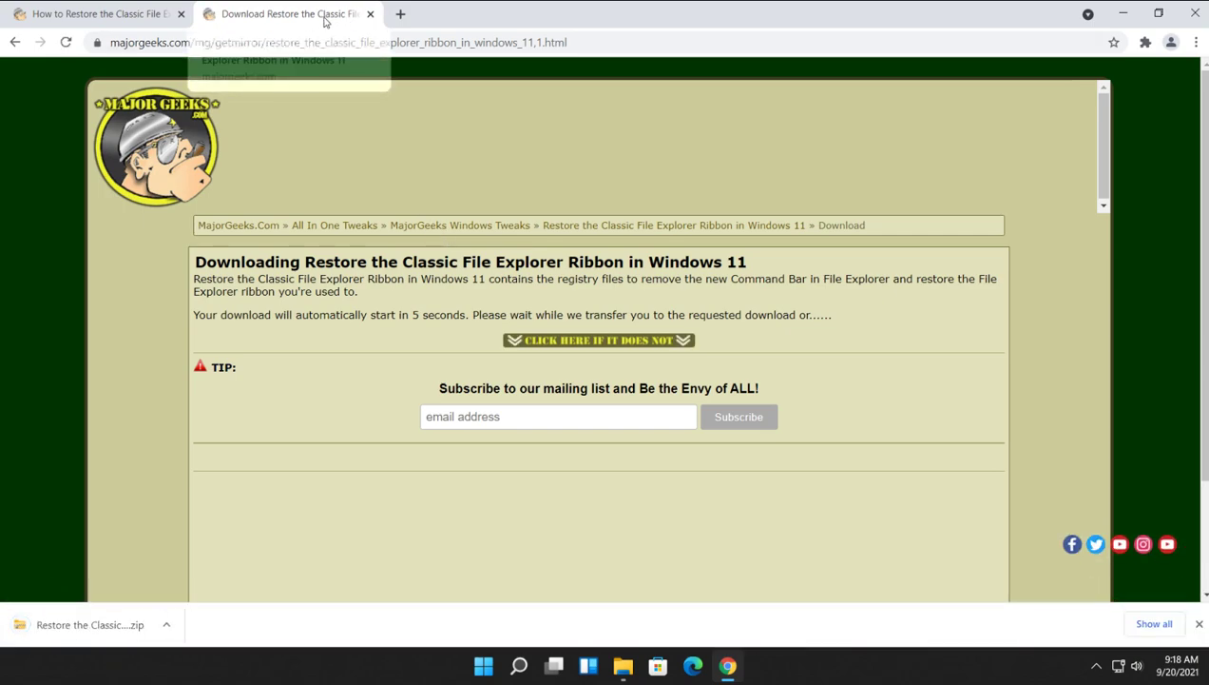
{"action": "key", "text": "ctrl+w"}
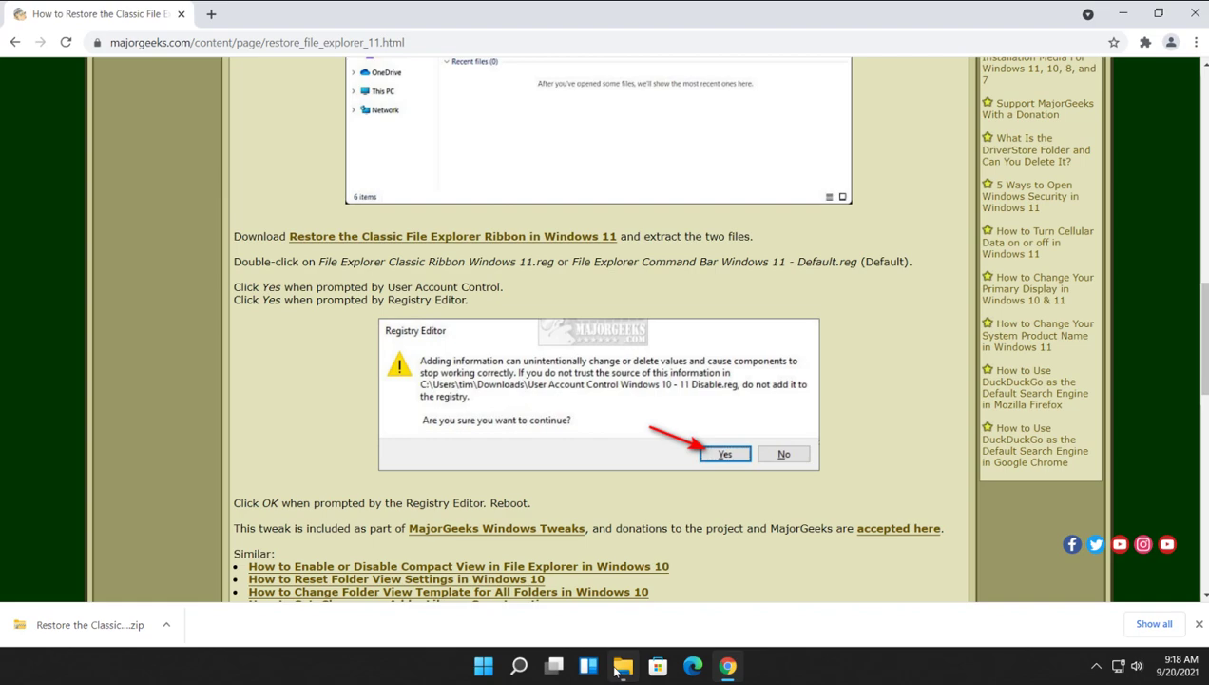
{"action": "left_click", "coordinate": [616, 672]}
Extract the ribbon-restore zip in Downloads into its suggested folder with Extract all.
{"action": "left_click", "coordinate": [364, 217]}
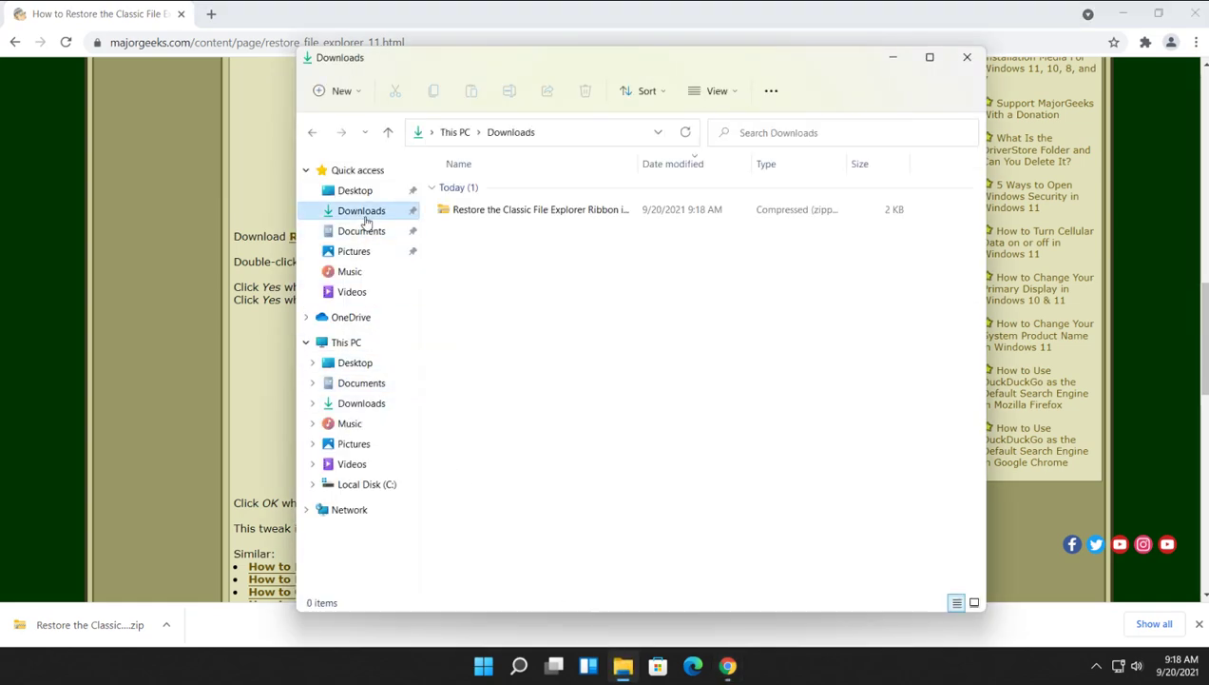
{"action": "double_click", "coordinate": [486, 211]}
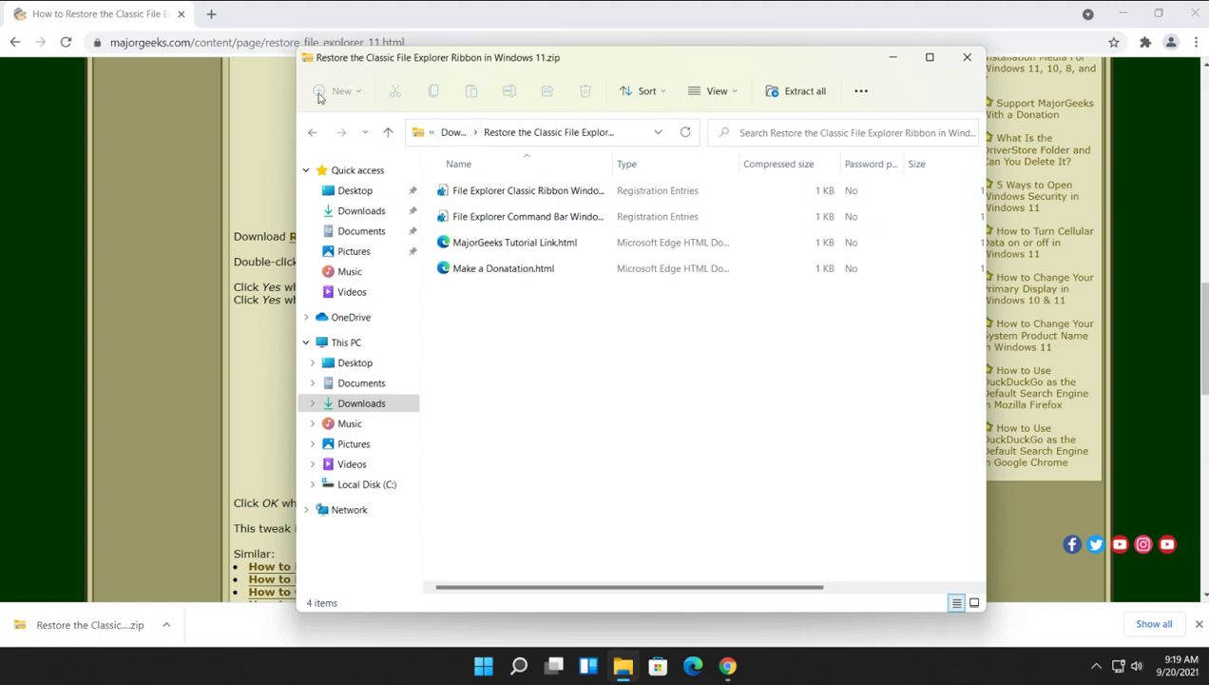
{"action": "left_click", "coordinate": [312, 133]}
{"action": "right_click", "coordinate": [493, 234]}
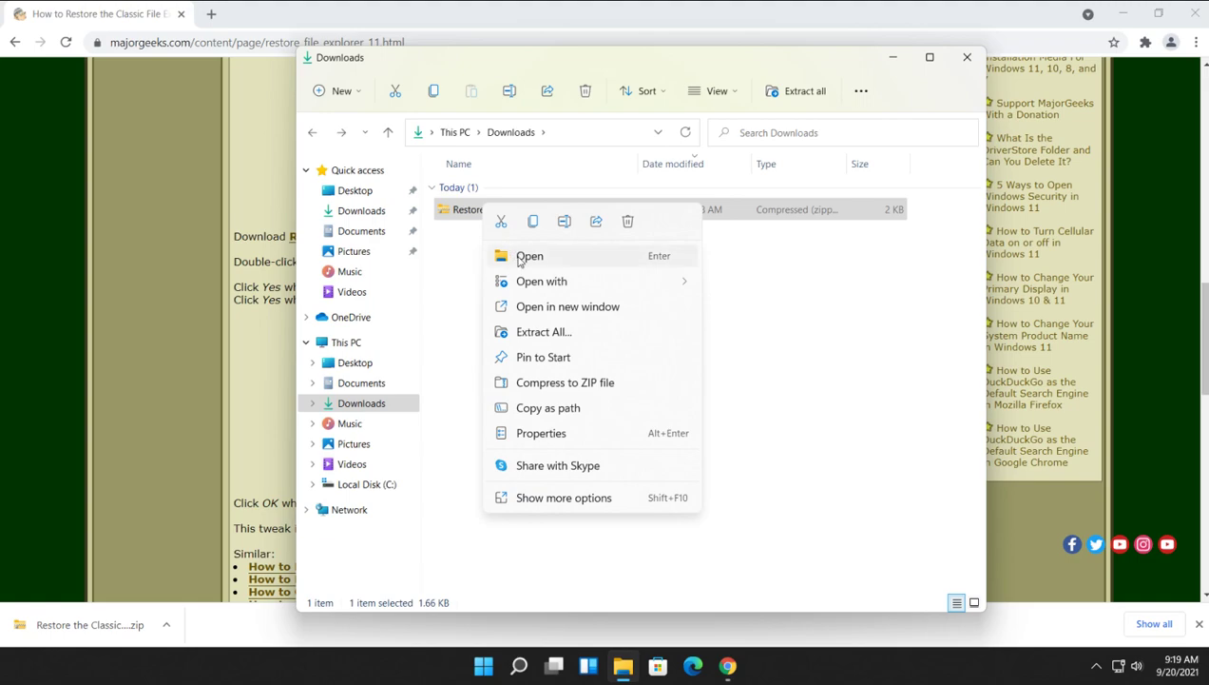
{"action": "left_click", "coordinate": [520, 256]}
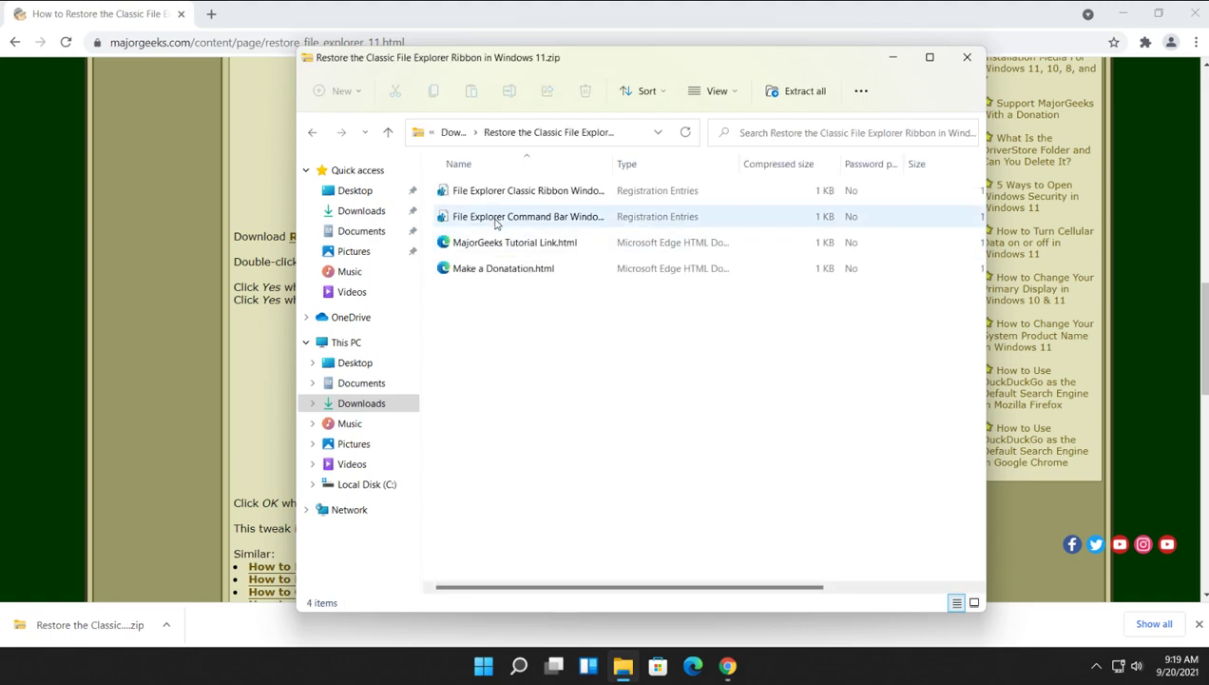
{"action": "left_click", "coordinate": [803, 90]}
{"action": "left_click", "coordinate": [728, 494]}
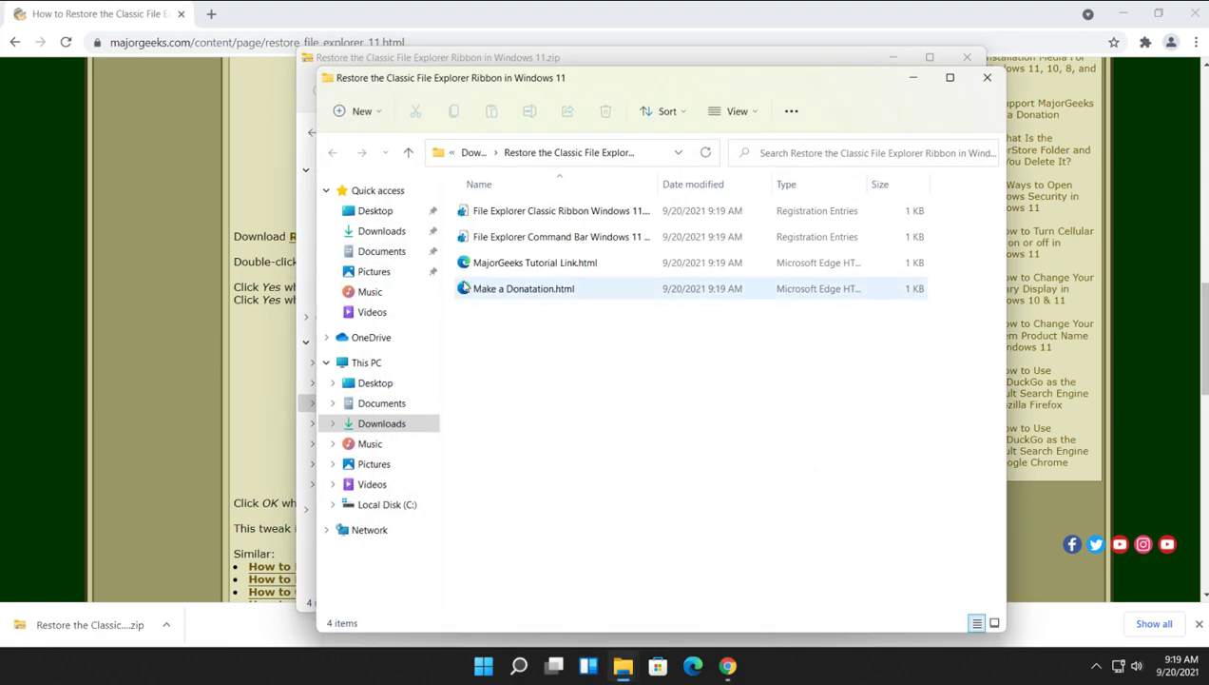
Close the zip contents window and widen the Name column to show full file names.
{"action": "left_click", "coordinate": [967, 57]}
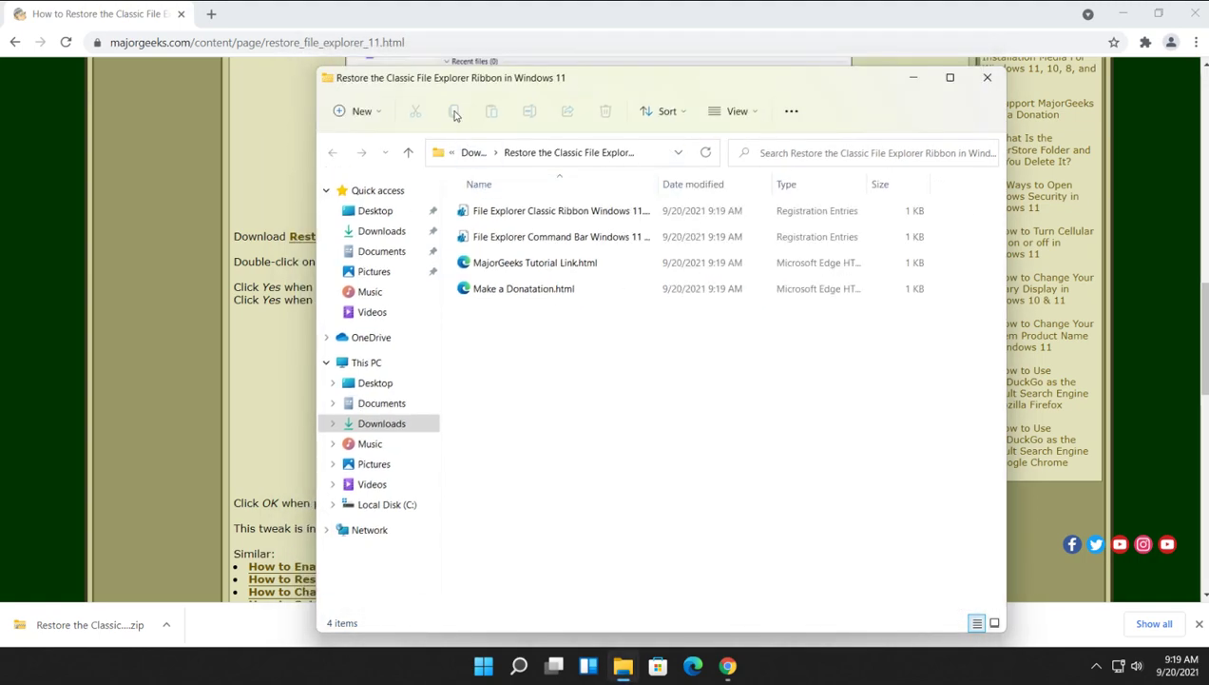
{"action": "left_click", "coordinate": [360, 112]}
{"action": "key", "text": "Escape"}
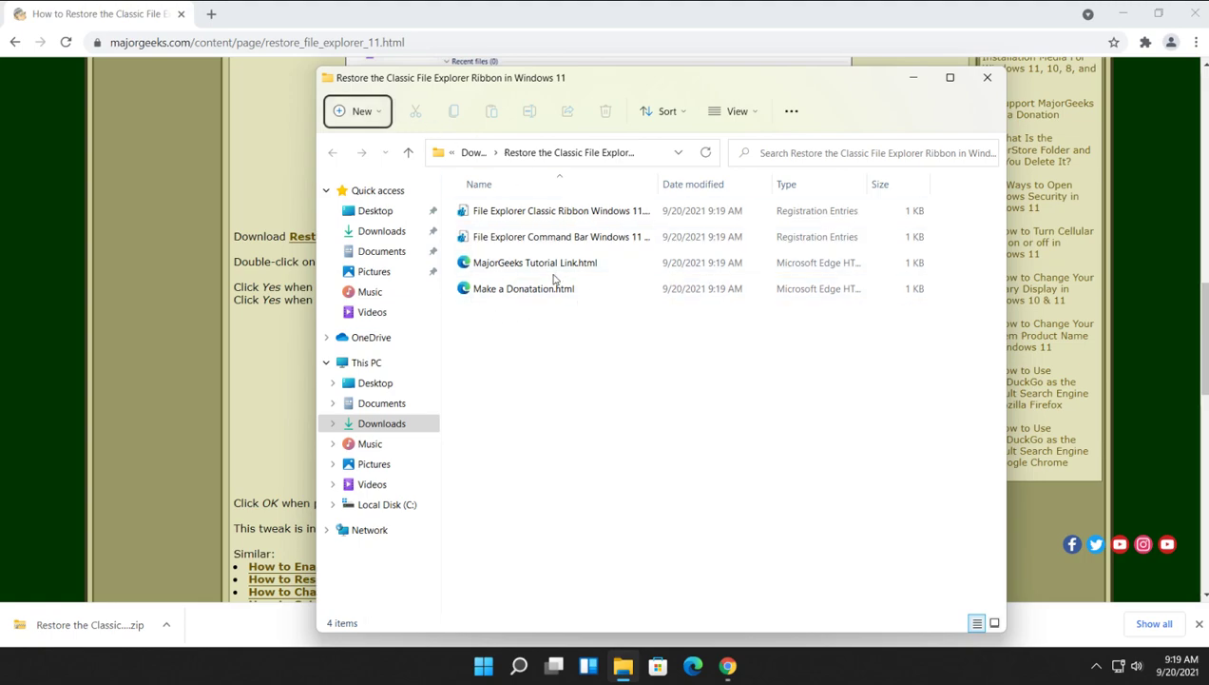
{"action": "double_click", "coordinate": [656, 185]}
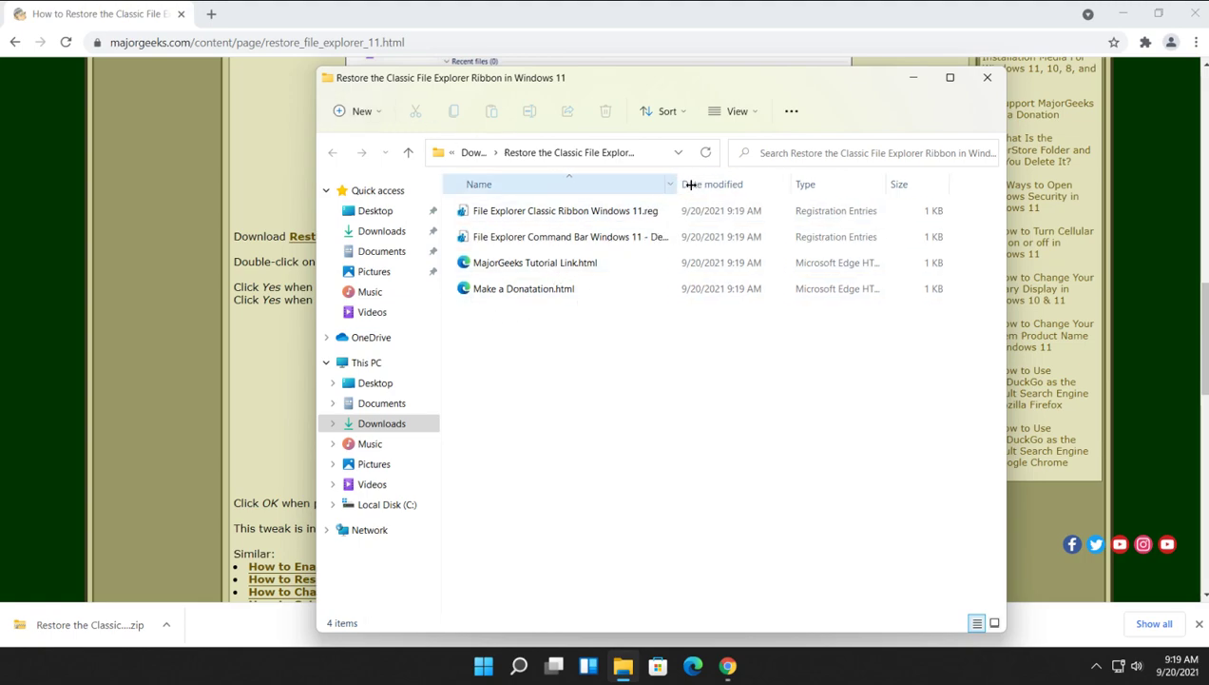
Look over the four extracted files and open File Explorer Classic Ribbon Windows 11.reg.
{"action": "left_click", "coordinate": [603, 211]}
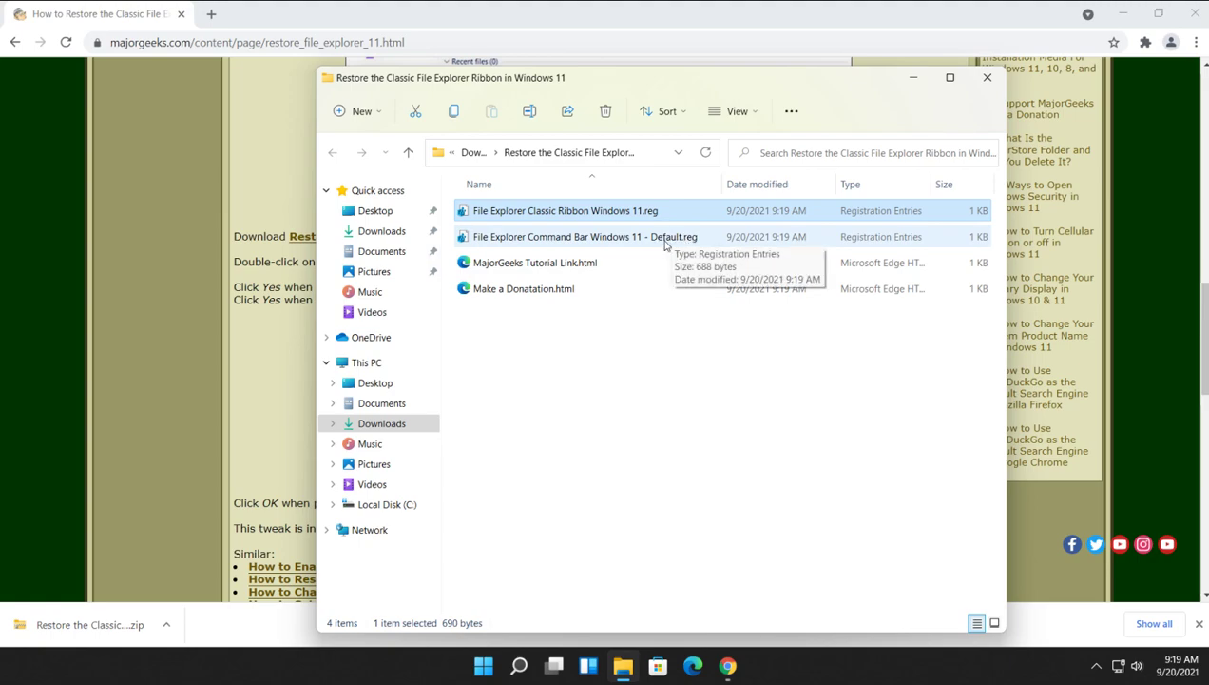
{"action": "left_click", "coordinate": [556, 266]}
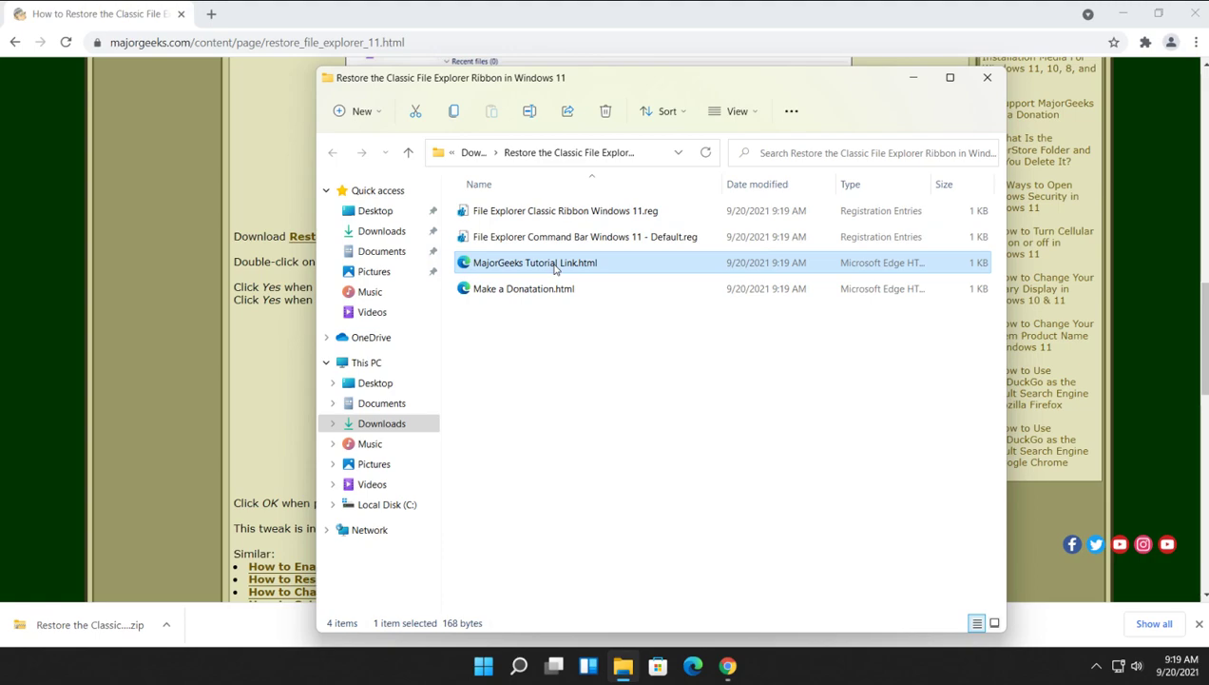
{"action": "left_click", "coordinate": [544, 295]}
{"action": "left_click", "coordinate": [568, 236]}
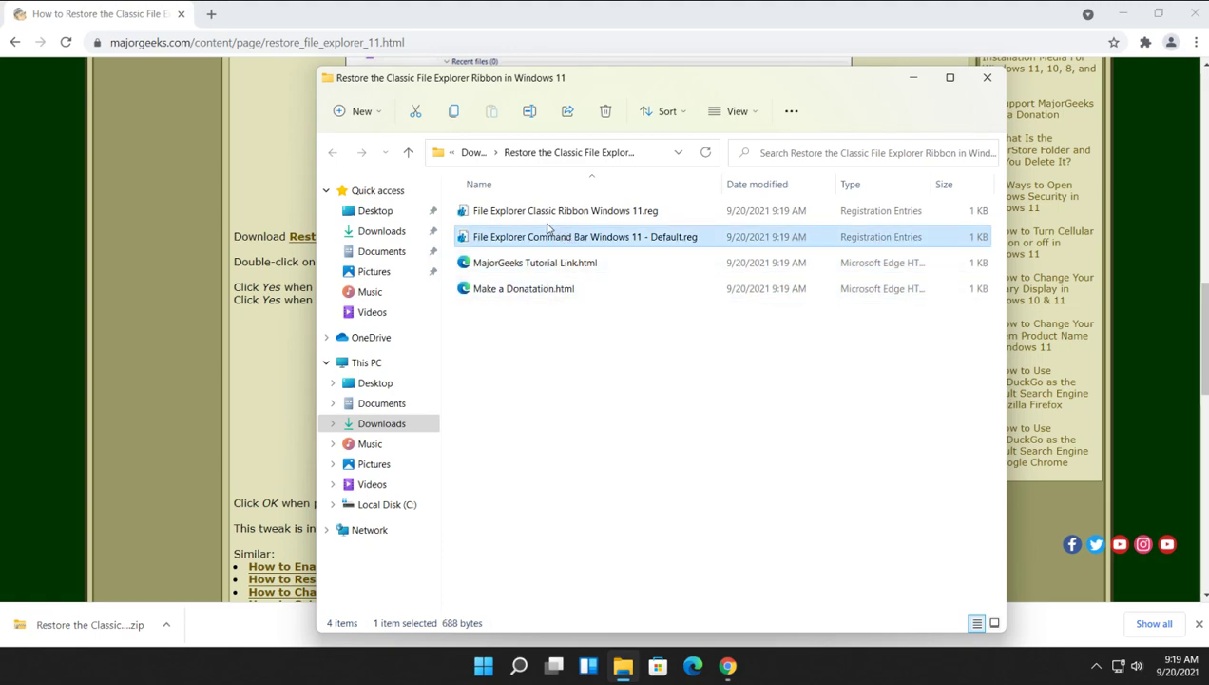
{"action": "left_click", "coordinate": [536, 220]}
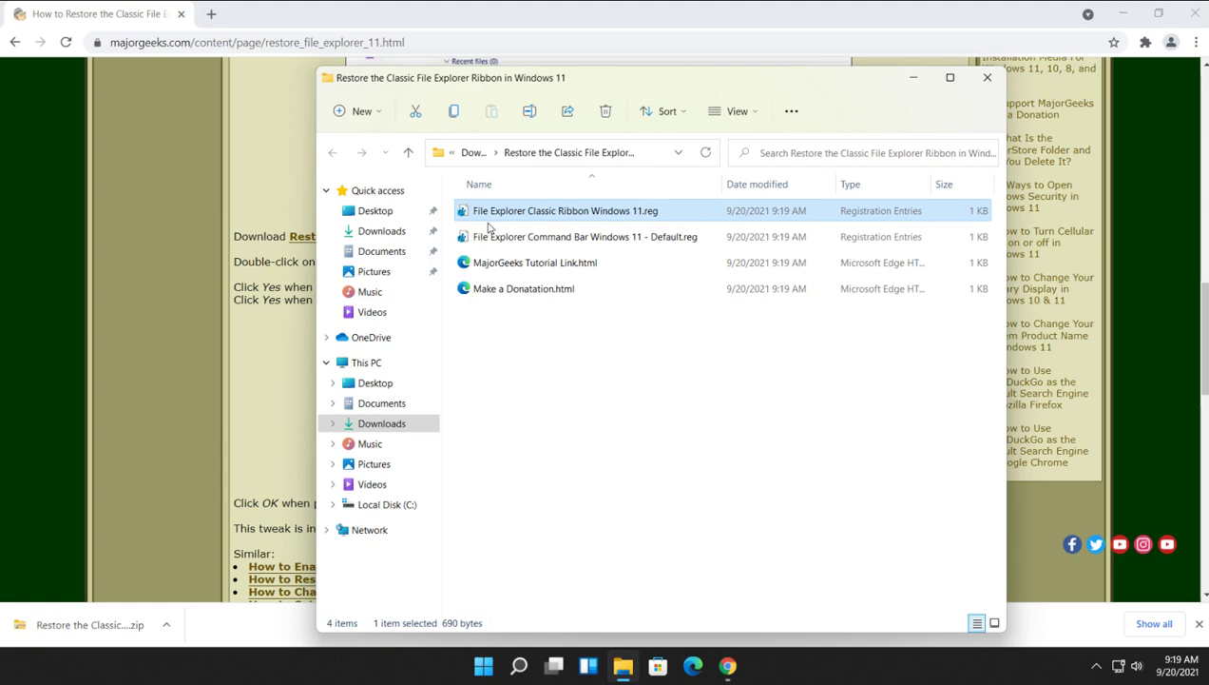
{"action": "double_click", "coordinate": [580, 214]}
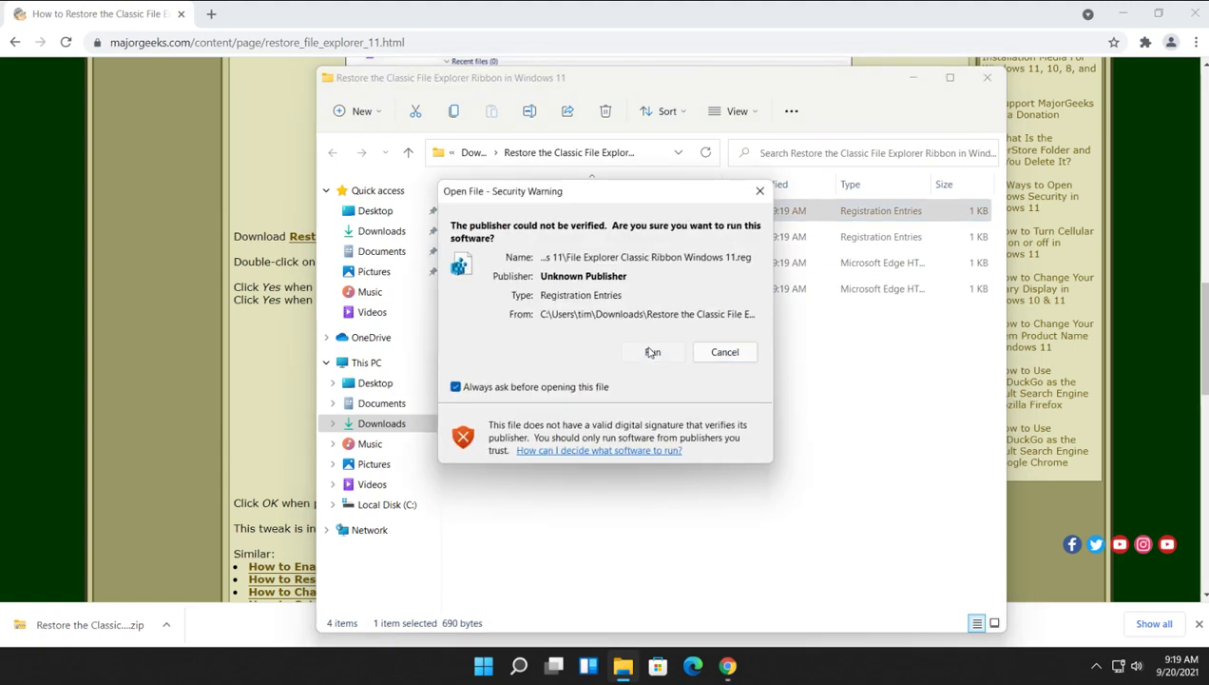
Approve the Run, UAC and Registry Editor prompts to merge the classic ribbon keys, then close Explorer.
{"action": "left_click", "coordinate": [652, 352]}
{"action": "left_click", "coordinate": [574, 454]}
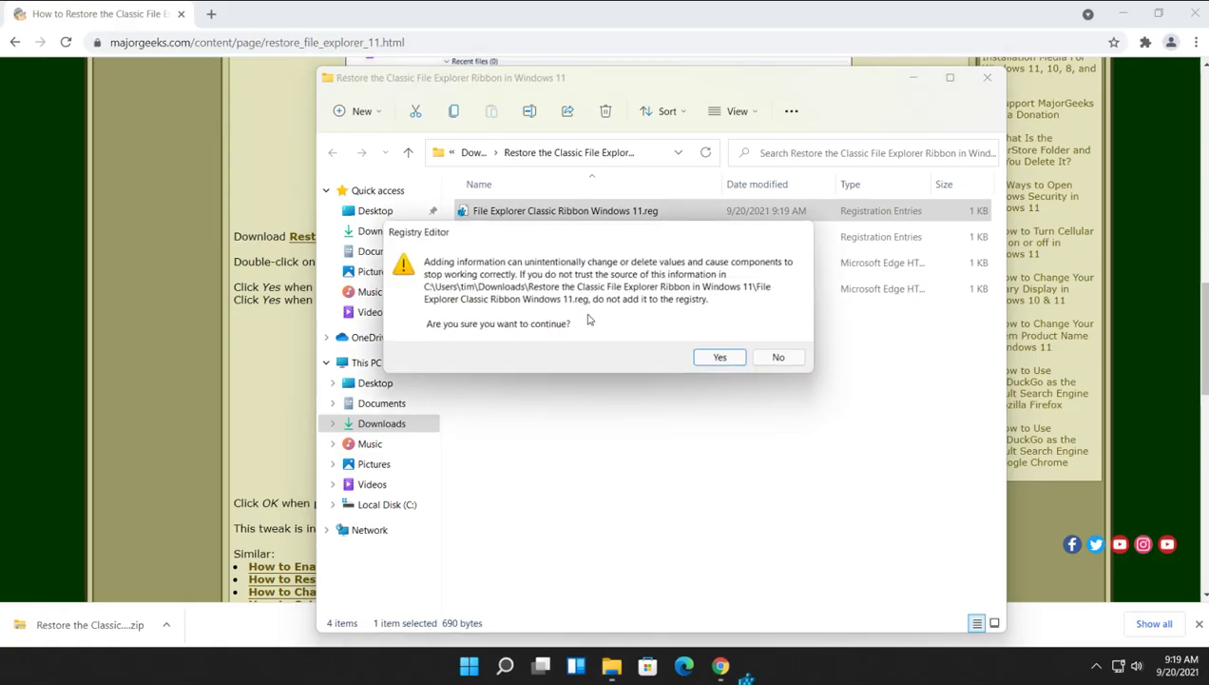
{"action": "left_click", "coordinate": [719, 358]}
{"action": "left_click", "coordinate": [782, 341]}
{"action": "left_click", "coordinate": [988, 79]}
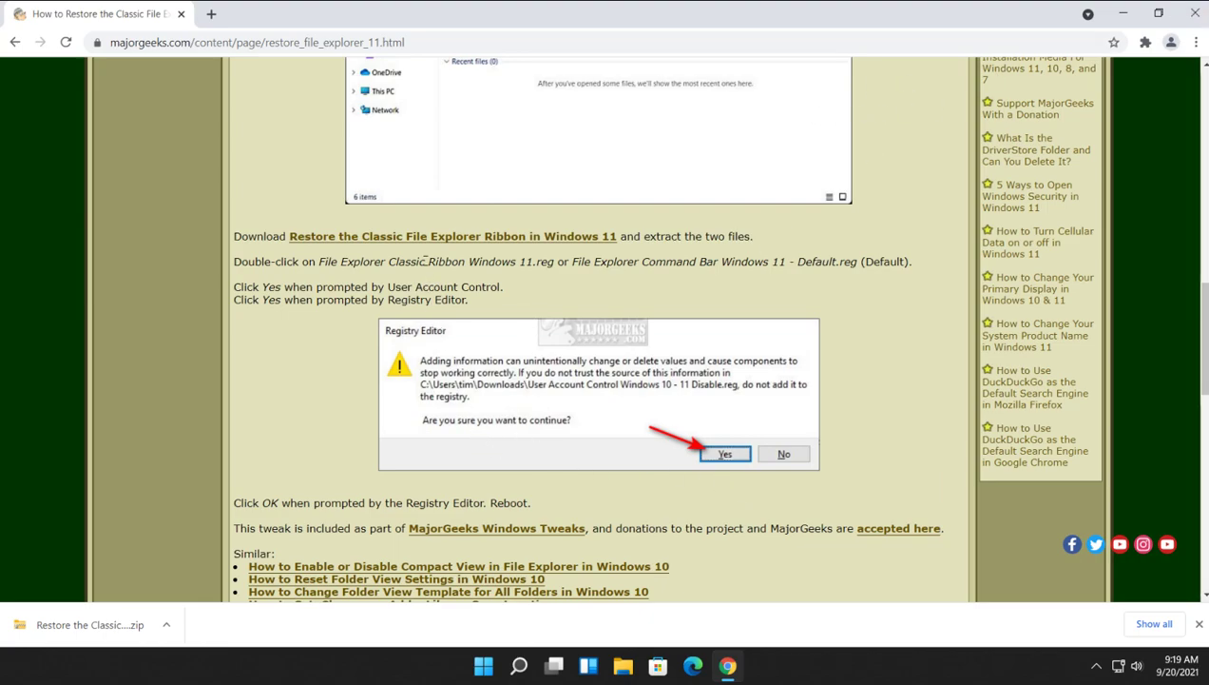
{"action": "scroll", "coordinate": [425, 259], "scroll_direction": "up", "scroll_amount": 3}
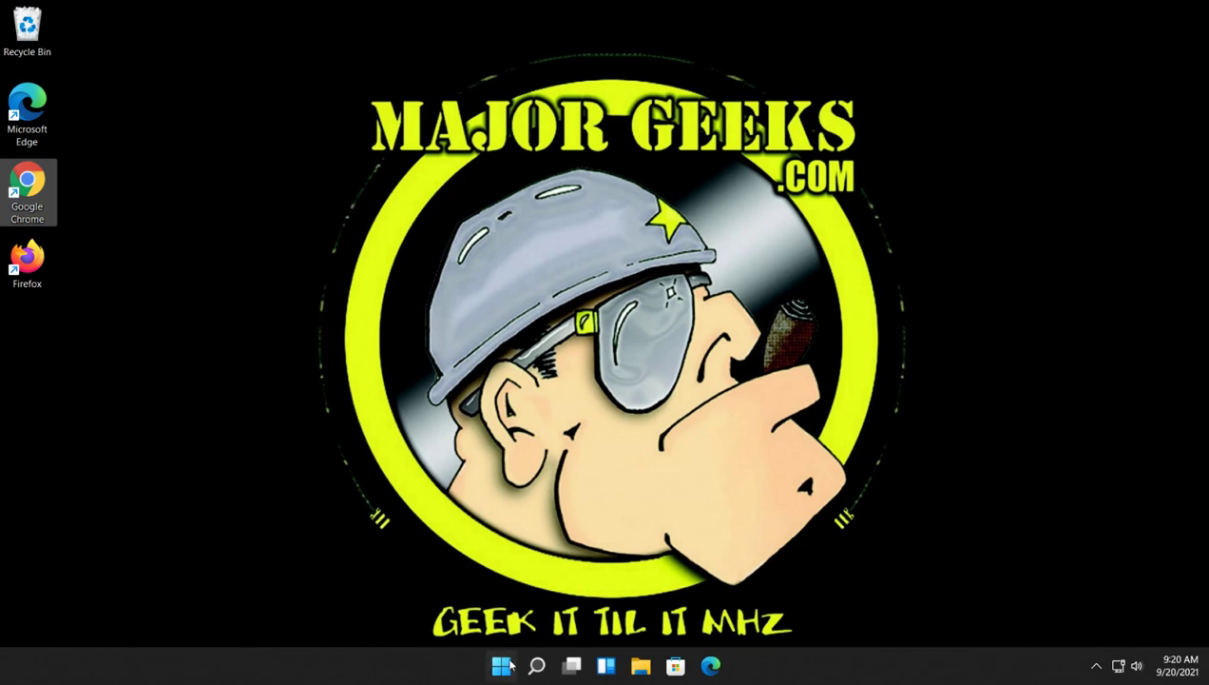
Restart Windows from the Start menu power options and sign back in with the PIN.
{"action": "left_click", "coordinate": [501, 664]}
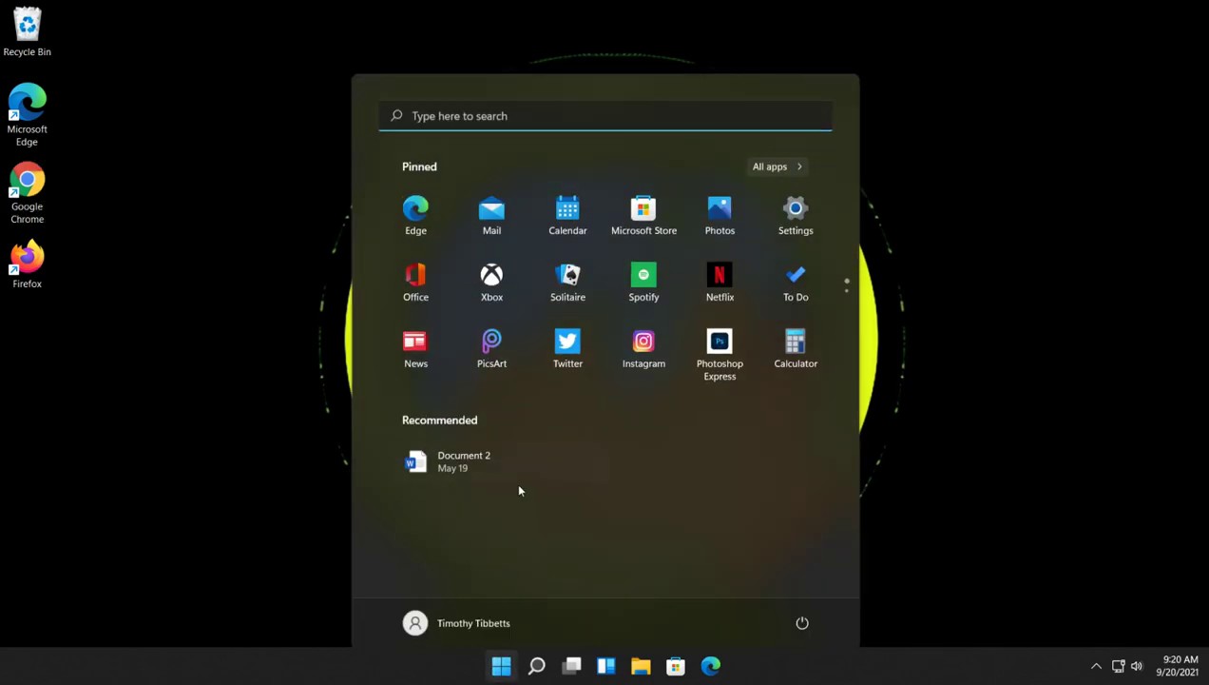
{"action": "left_click", "coordinate": [802, 612]}
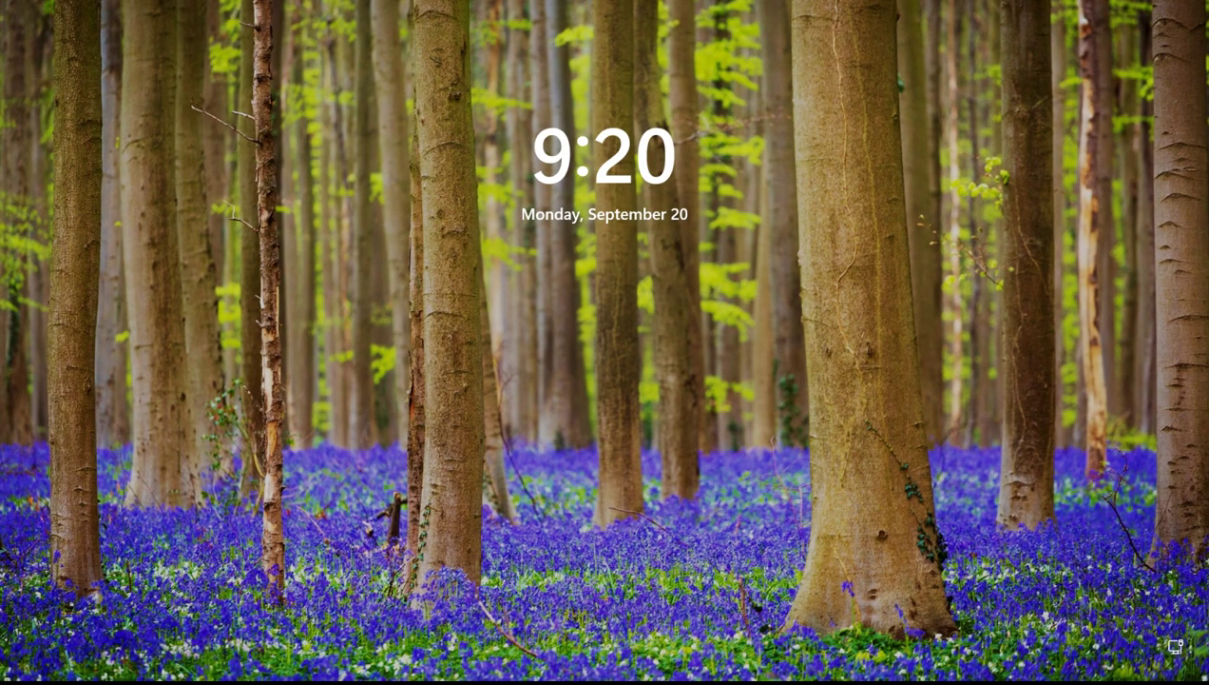
{"action": "left_click", "coordinate": [601, 348]}
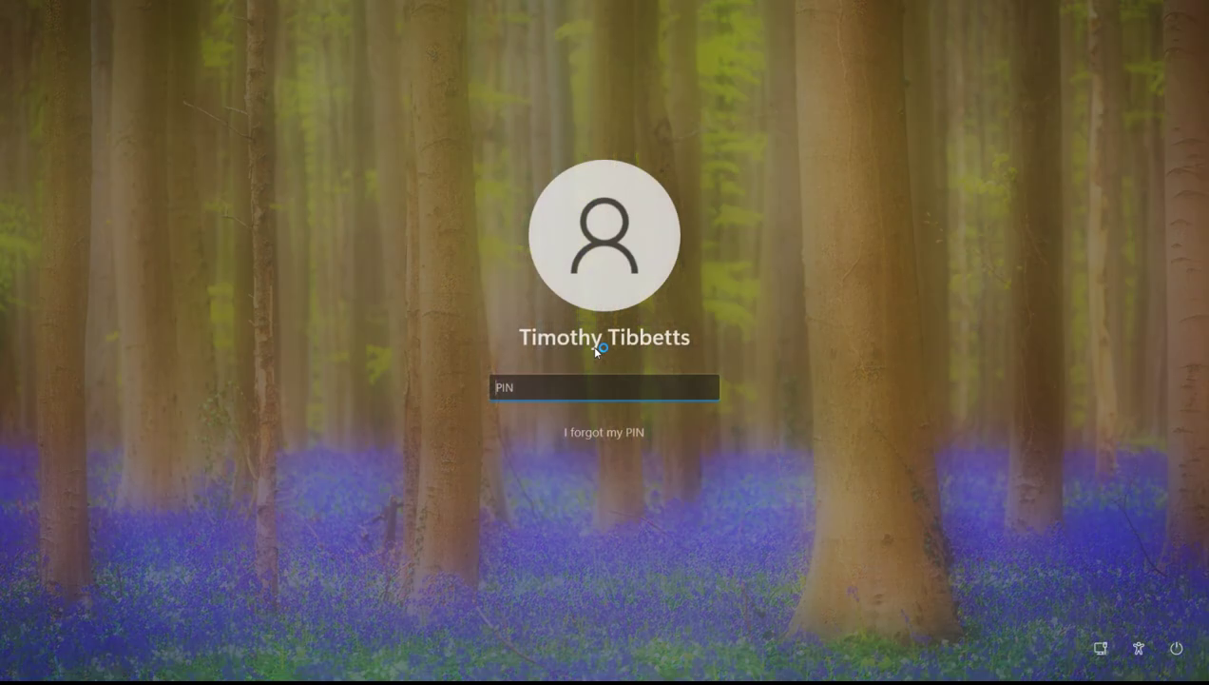
{"action": "type", "text": "1234"}
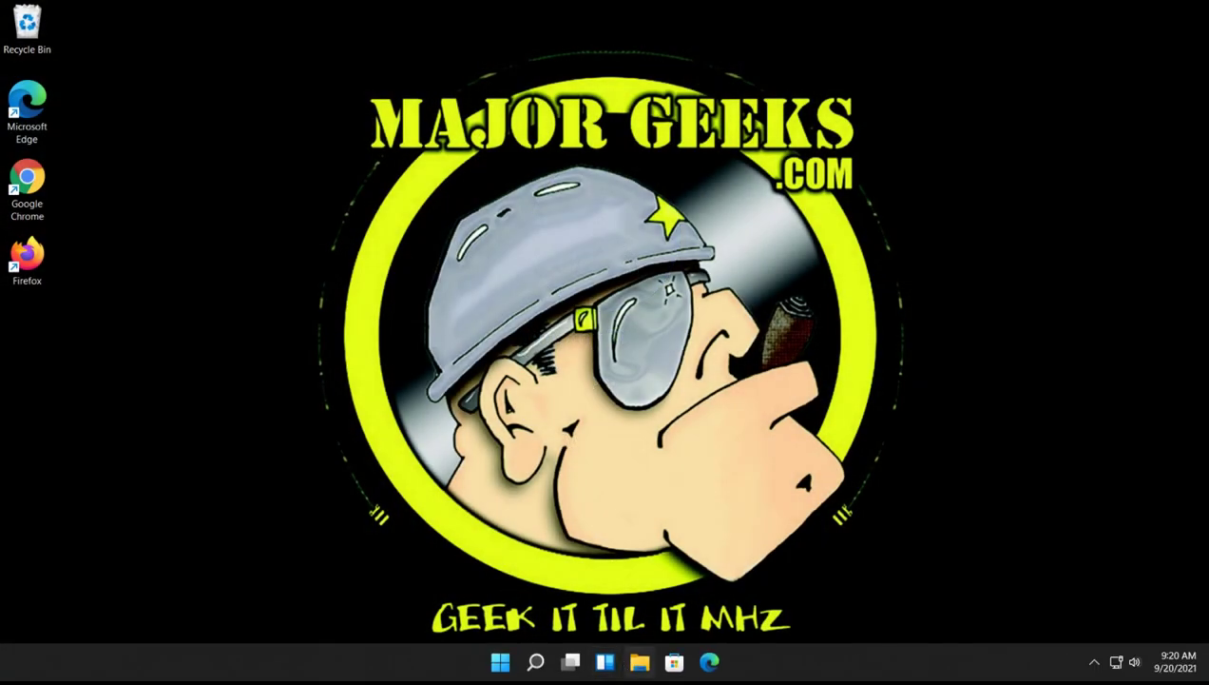
Reopen File Explorer, now showing the classic ribbon, and open the extracted ribbon folder in Downloads.
{"action": "left_click", "coordinate": [641, 662]}
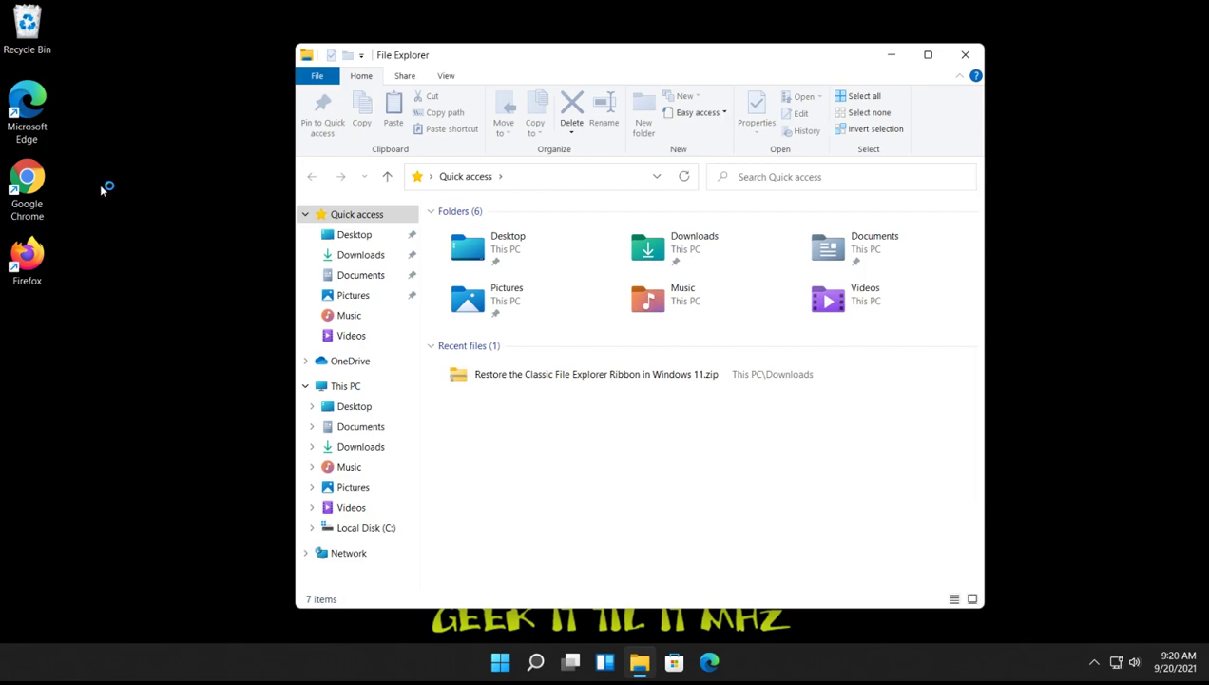
{"action": "left_click", "coordinate": [640, 665]}
{"action": "left_click", "coordinate": [640, 665]}
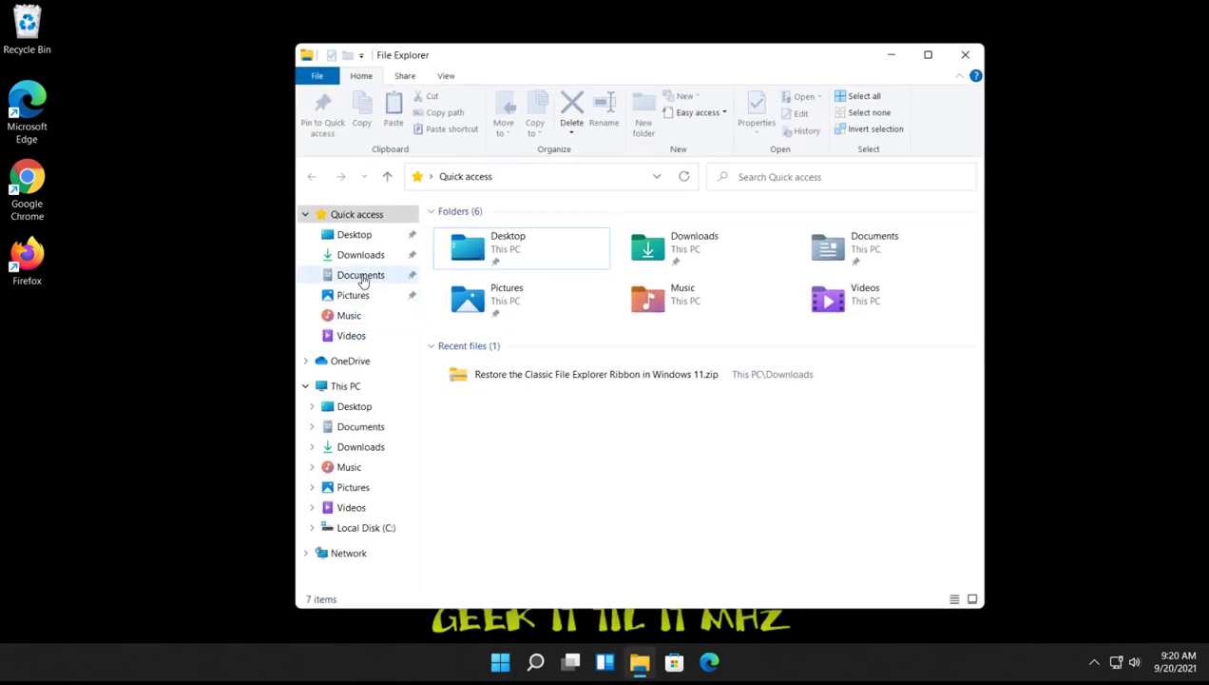
{"action": "left_click", "coordinate": [362, 254]}
{"action": "left_click", "coordinate": [490, 285]}
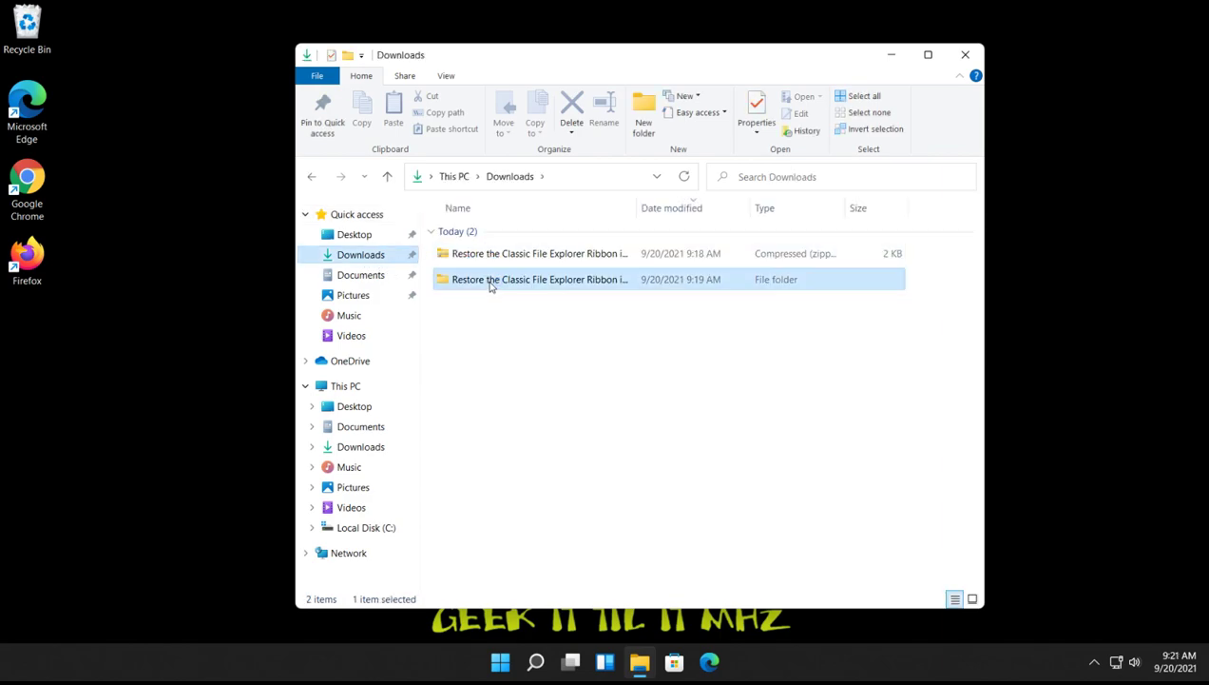
{"action": "double_click", "coordinate": [505, 280]}
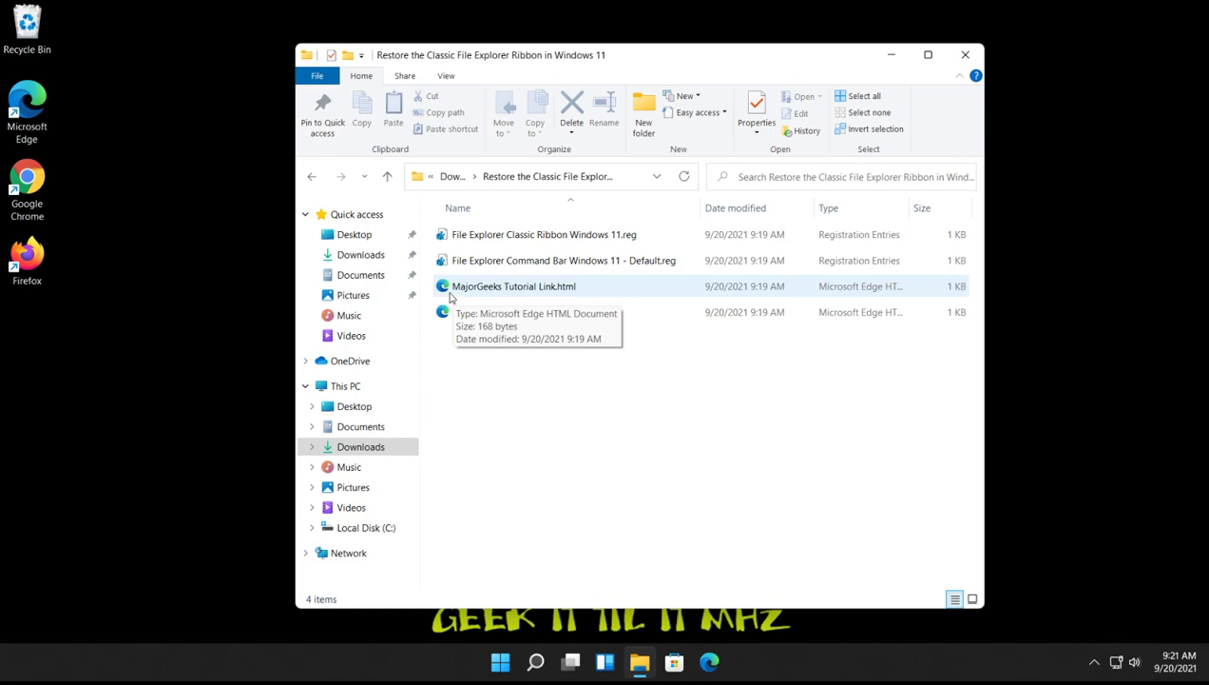
{"action": "left_click", "coordinate": [589, 265]}
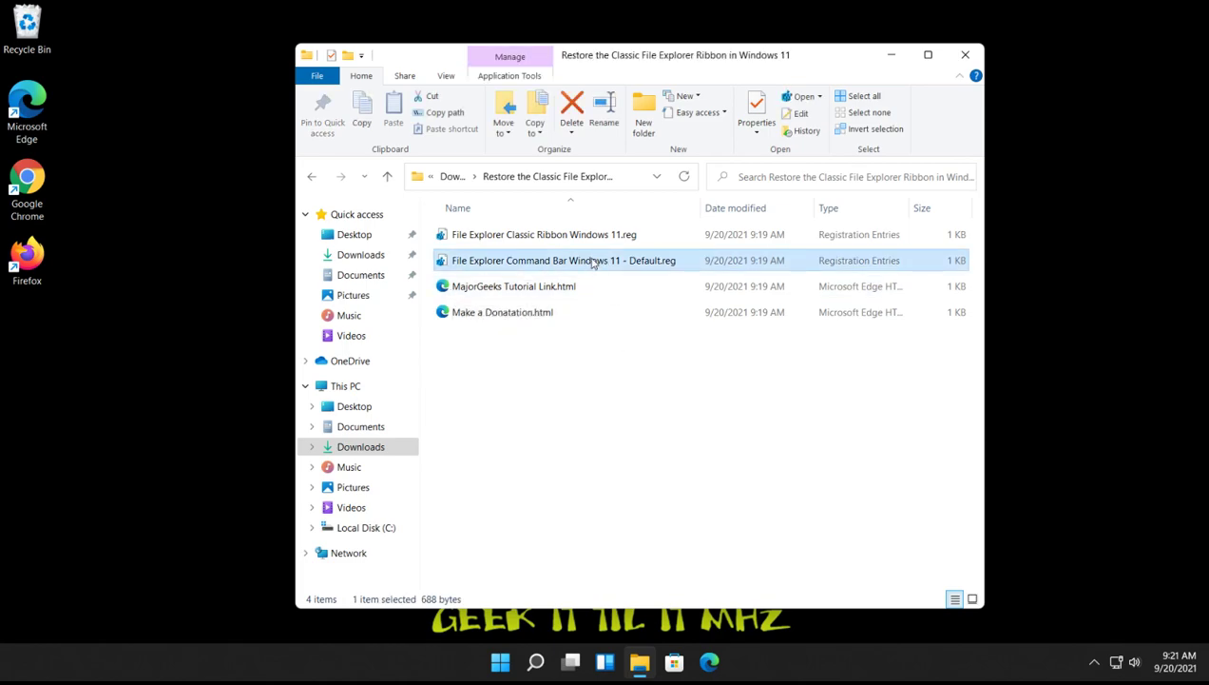
Run File Explorer Command Bar Windows 11 - Default.reg, approving the Run, UAC and Registry Editor prompts.
{"action": "double_click", "coordinate": [592, 262]}
{"action": "left_click", "coordinate": [644, 347]}
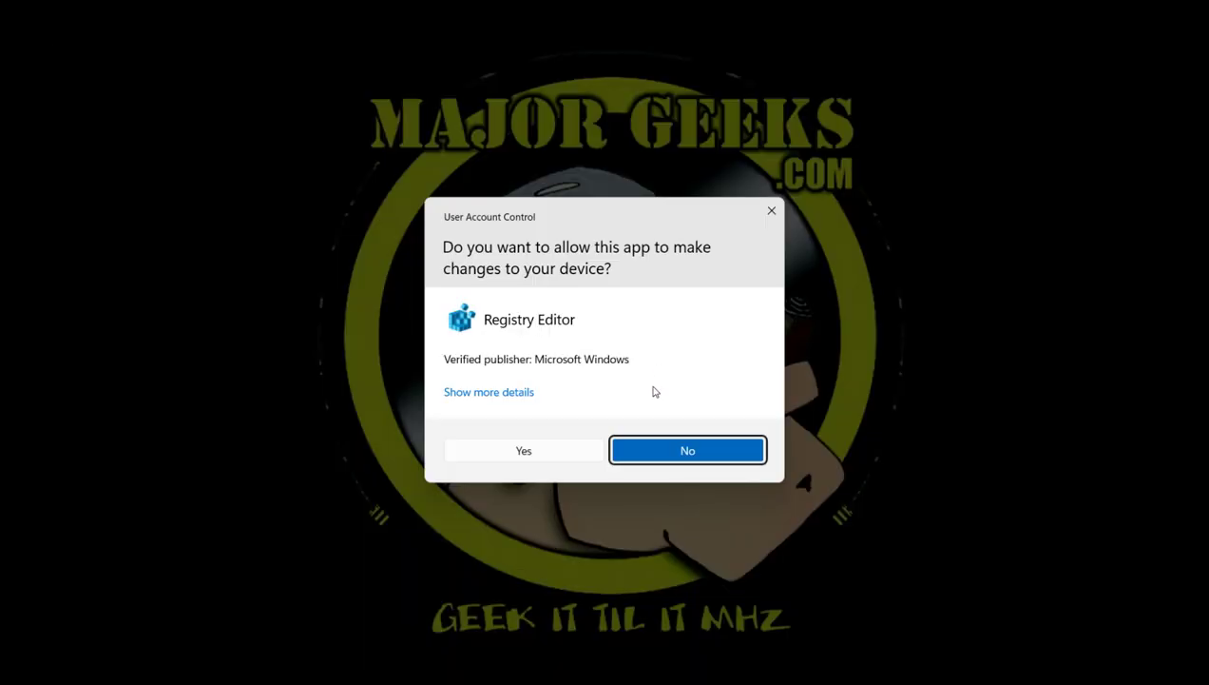
{"action": "left_click", "coordinate": [523, 453]}
{"action": "left_click", "coordinate": [727, 354]}
{"action": "left_click", "coordinate": [782, 338]}
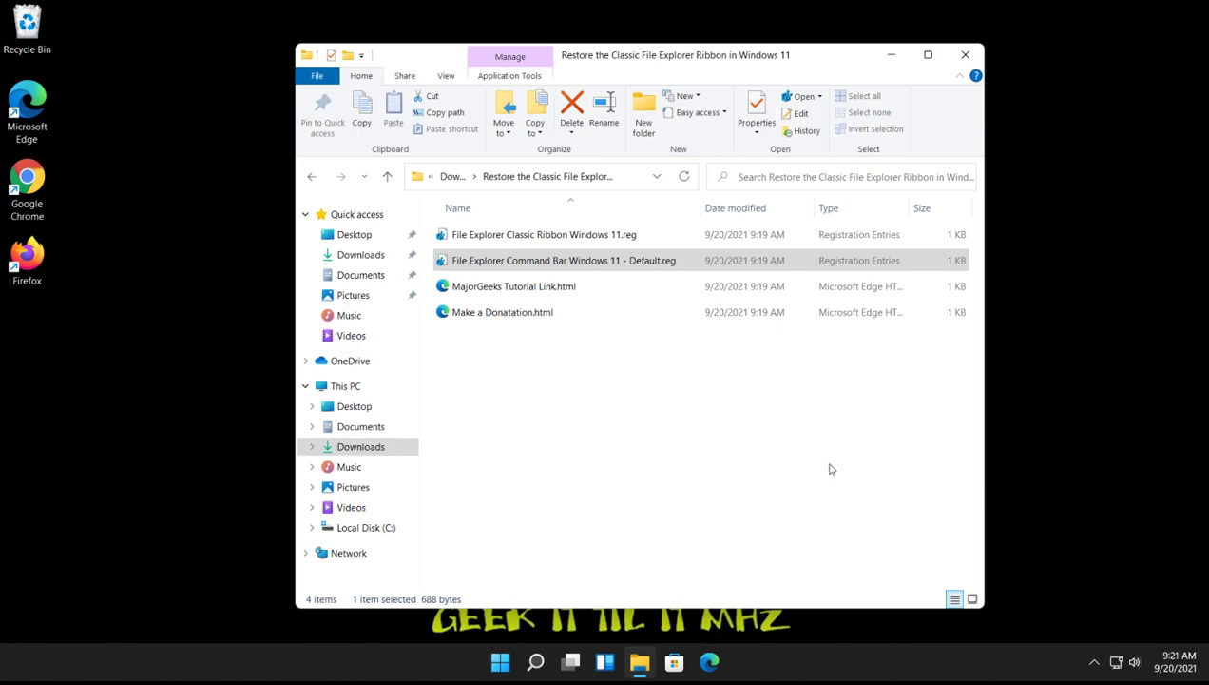
{"action": "left_click", "coordinate": [91, 219]}
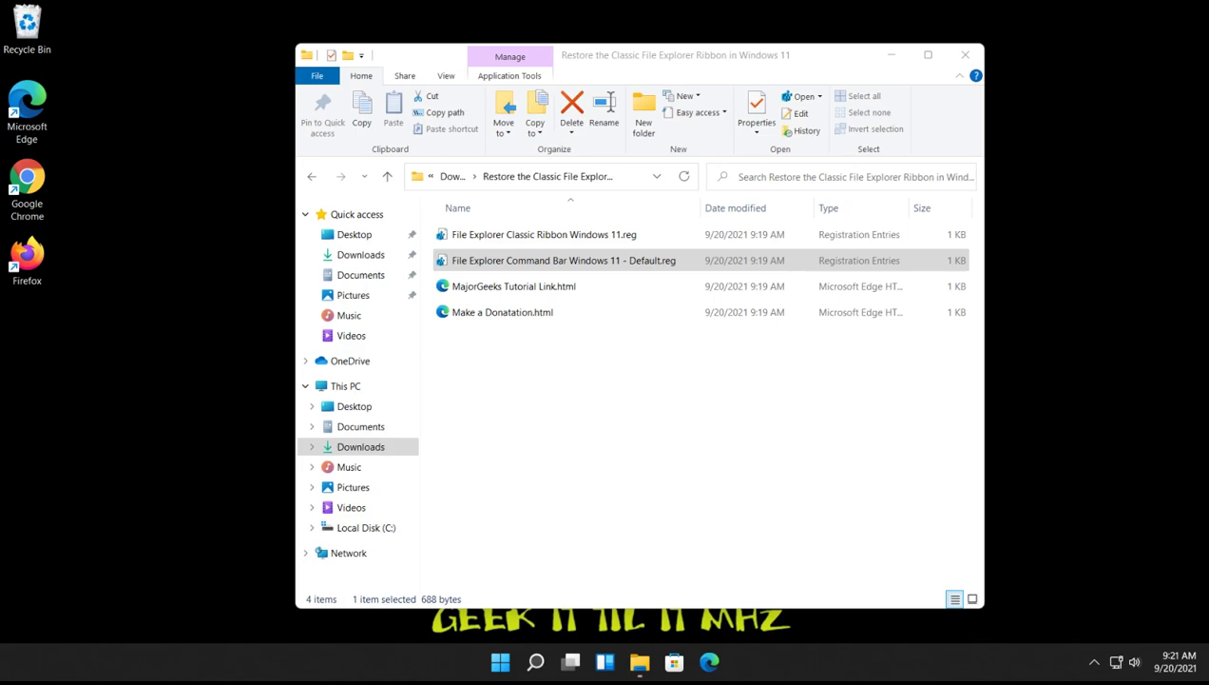